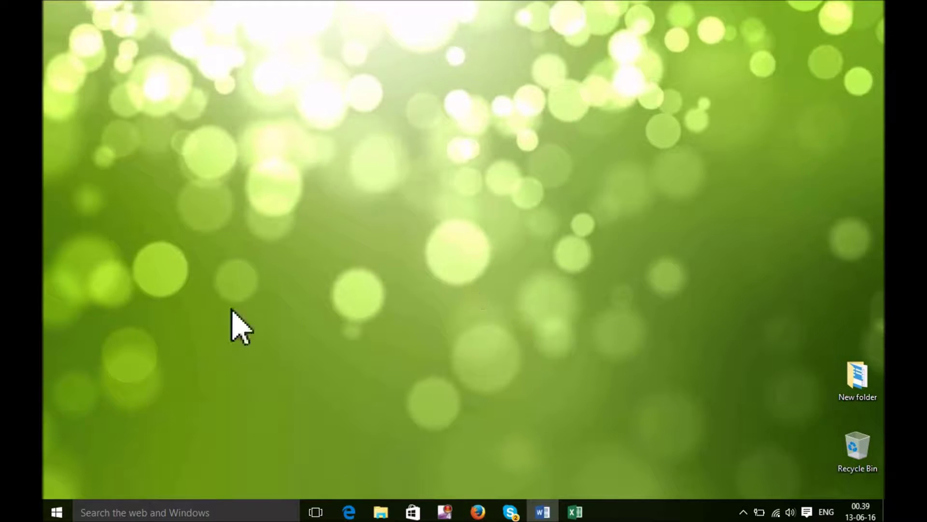
- Launch PowerPoint 2016 by searching 'powe' from the Windows Start menu
{"action": "left_click", "coordinate": [57, 513]}
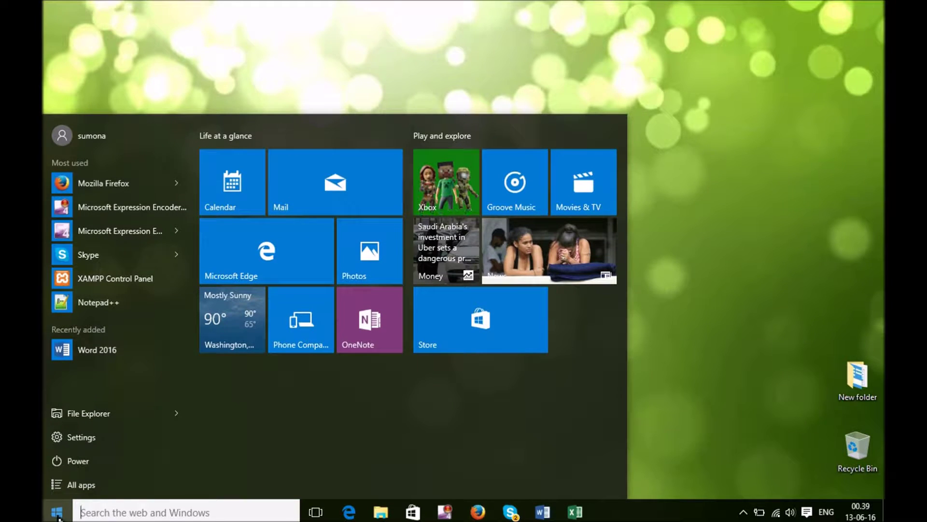
{"action": "left_click", "coordinate": [63, 490]}
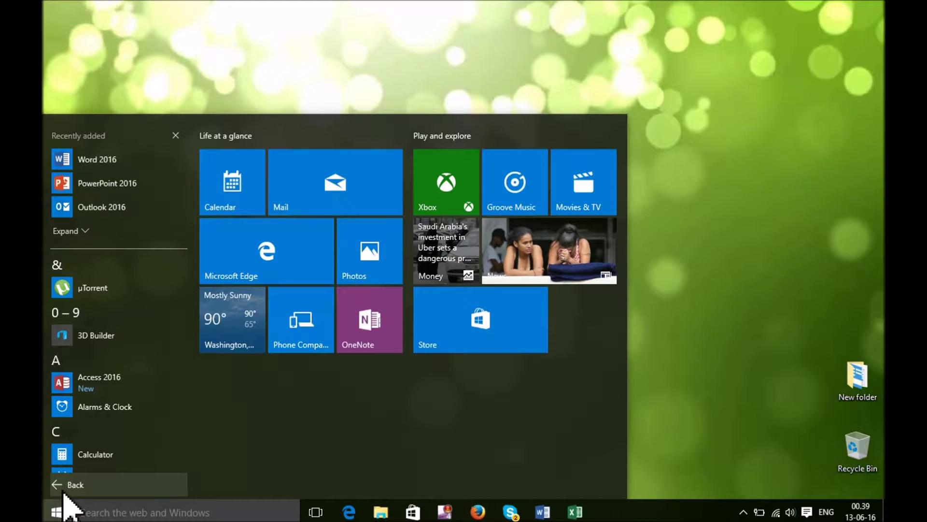
{"action": "left_click", "coordinate": [63, 490]}
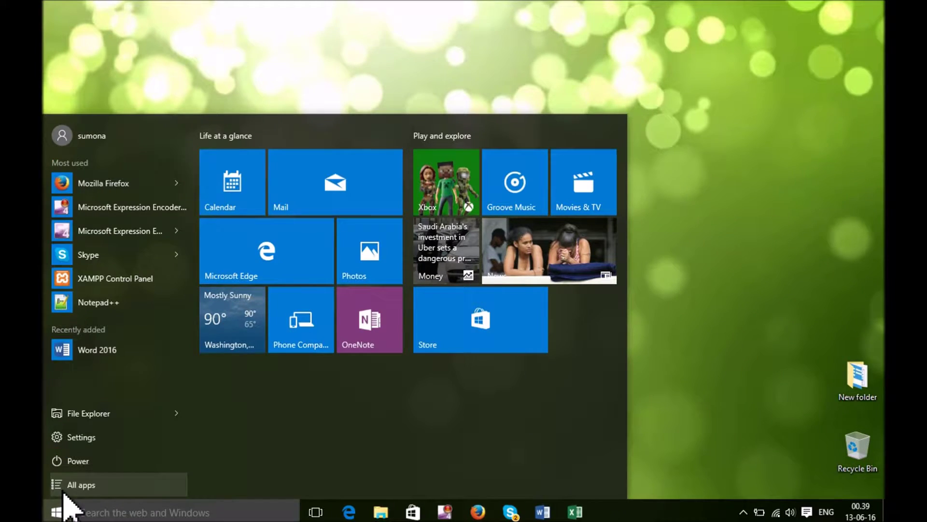
{"action": "left_click", "coordinate": [115, 510]}
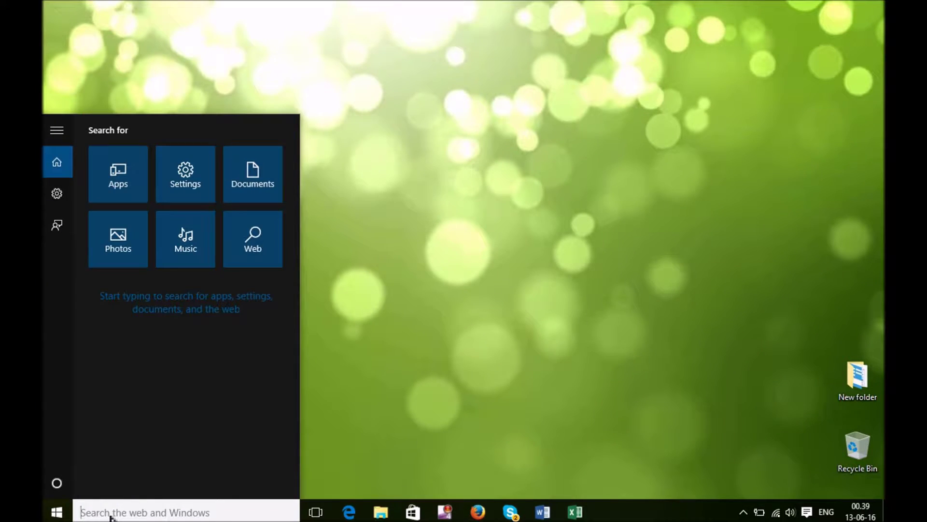
{"action": "type", "text": "p"}
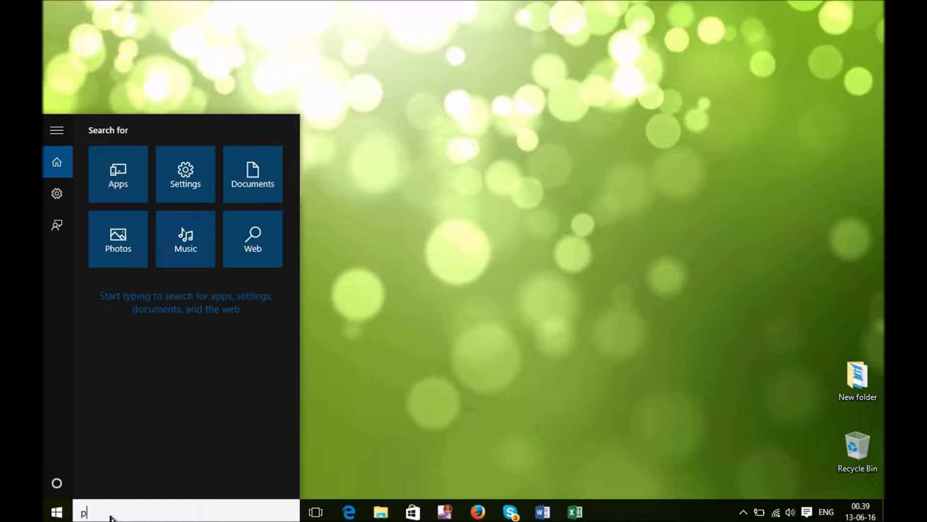
{"action": "type", "text": "owe"}
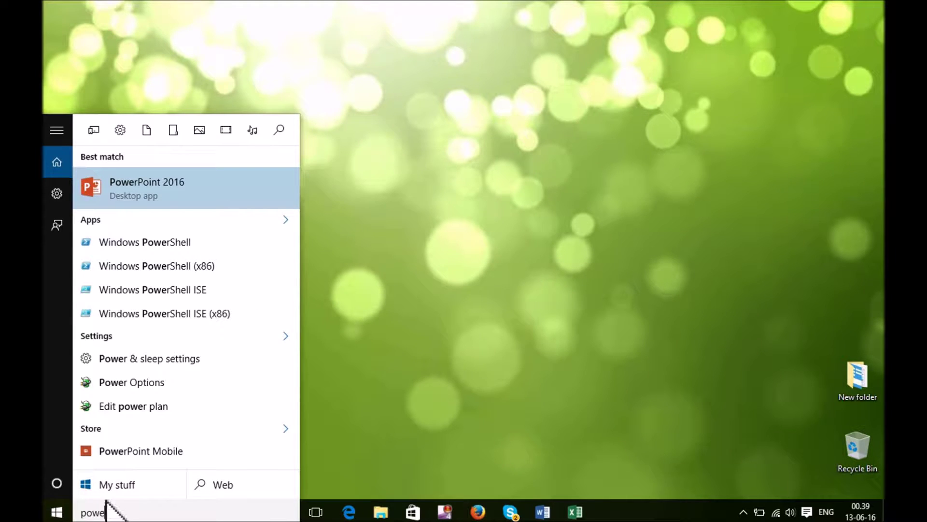
{"action": "left_click", "coordinate": [140, 189]}
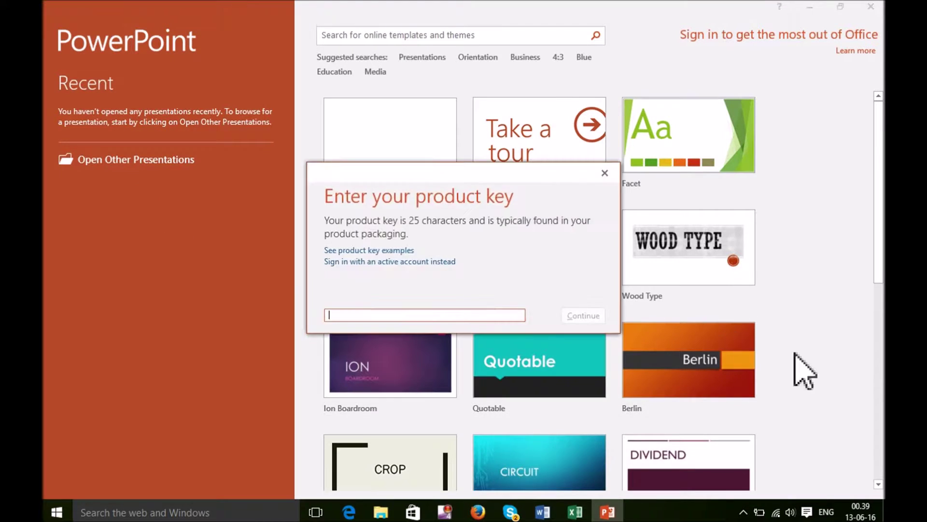
- Dismiss the product-key prompt and choose the Ion Boardroom template from the gallery
{"action": "left_click", "coordinate": [605, 172]}
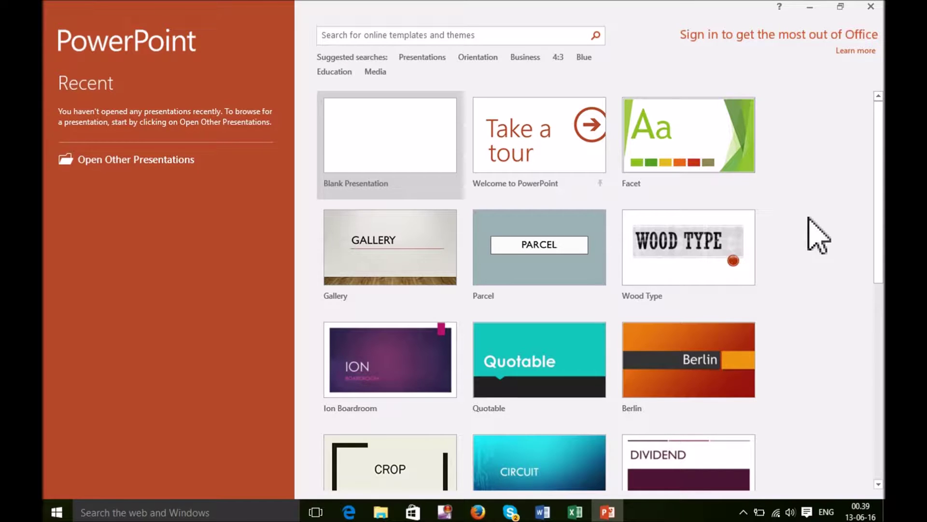
{"action": "scroll", "coordinate": [821, 218], "scroll_direction": "down", "scroll_amount": 1}
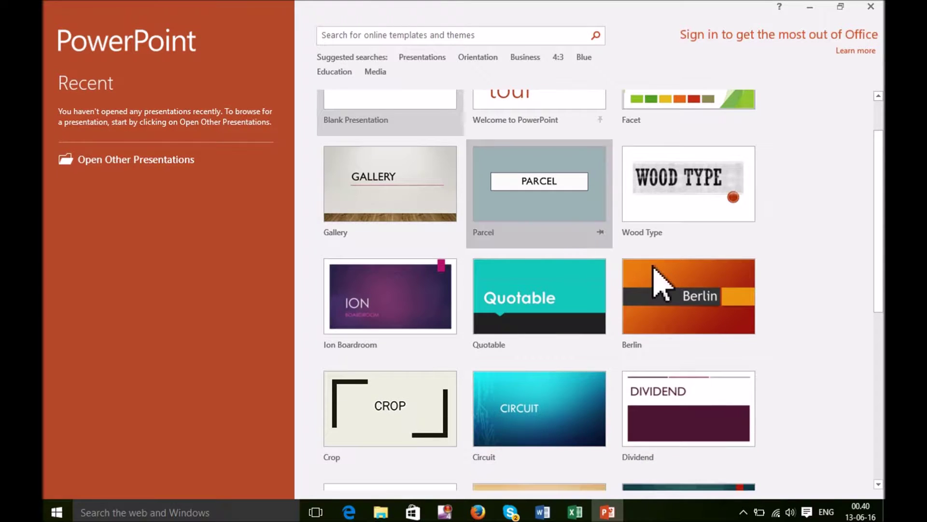
{"action": "scroll", "coordinate": [837, 280], "scroll_direction": "down", "scroll_amount": 2}
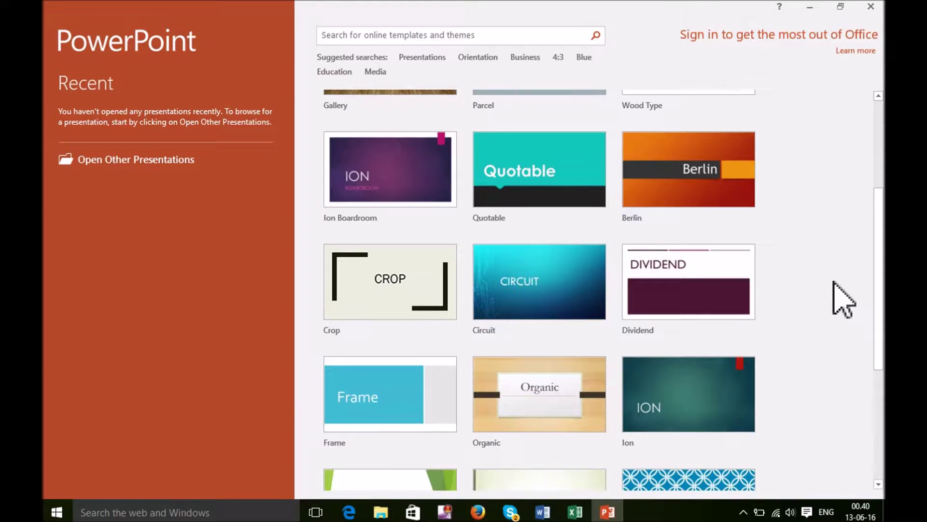
{"action": "scroll", "coordinate": [834, 285], "scroll_direction": "down", "scroll_amount": 1}
{"action": "scroll", "coordinate": [836, 300], "scroll_direction": "down", "scroll_amount": 4}
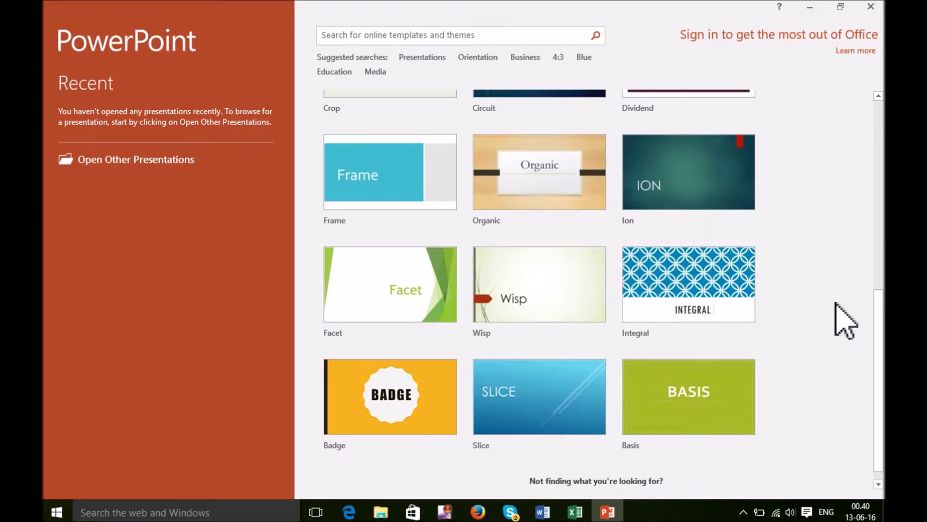
{"action": "scroll", "coordinate": [846, 352], "scroll_direction": "up", "scroll_amount": 1}
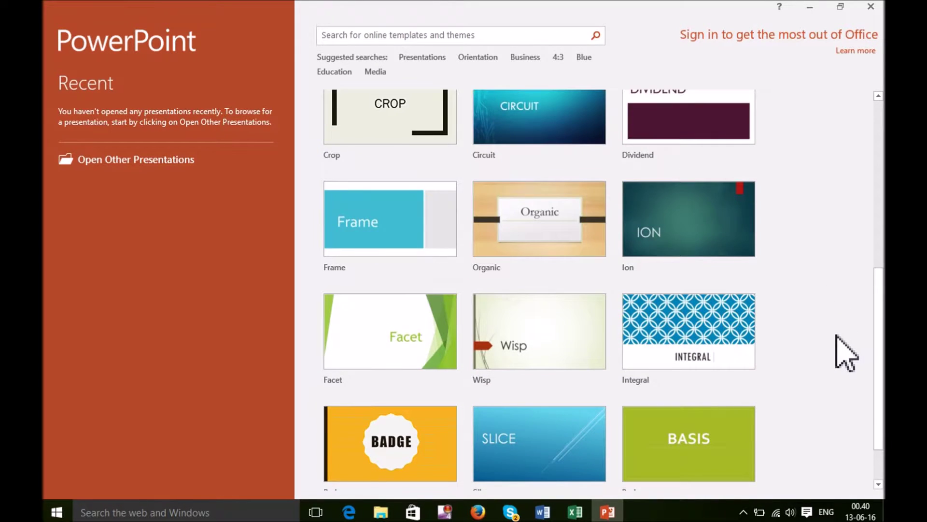
{"action": "scroll", "coordinate": [845, 353], "scroll_direction": "up", "scroll_amount": 2}
{"action": "scroll", "coordinate": [845, 353], "scroll_direction": "up", "scroll_amount": 4}
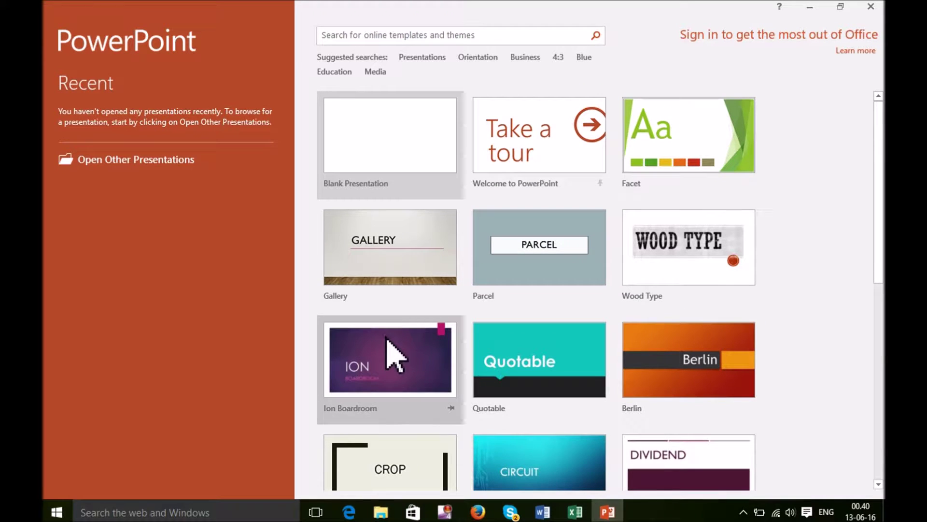
{"action": "left_click", "coordinate": [384, 367]}
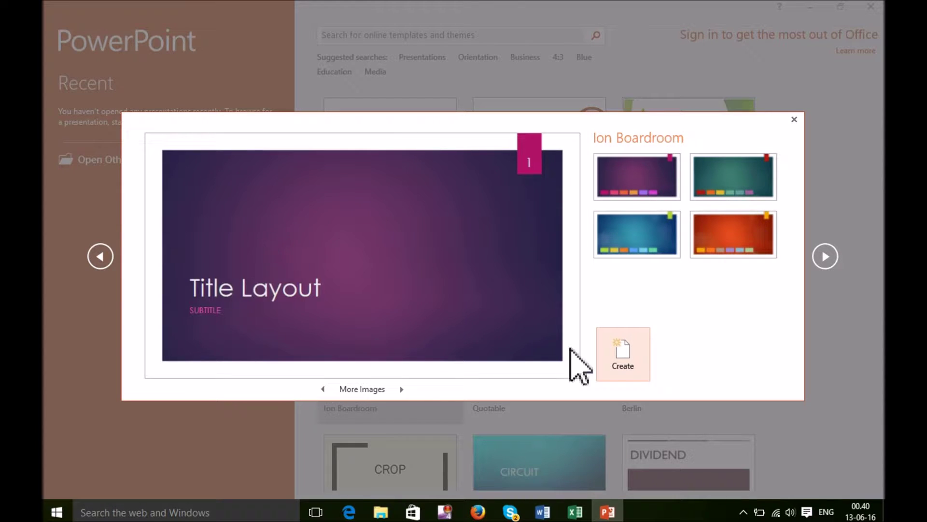
- Create the new presentation from the Ion Boardroom preview
{"action": "left_click", "coordinate": [621, 363]}
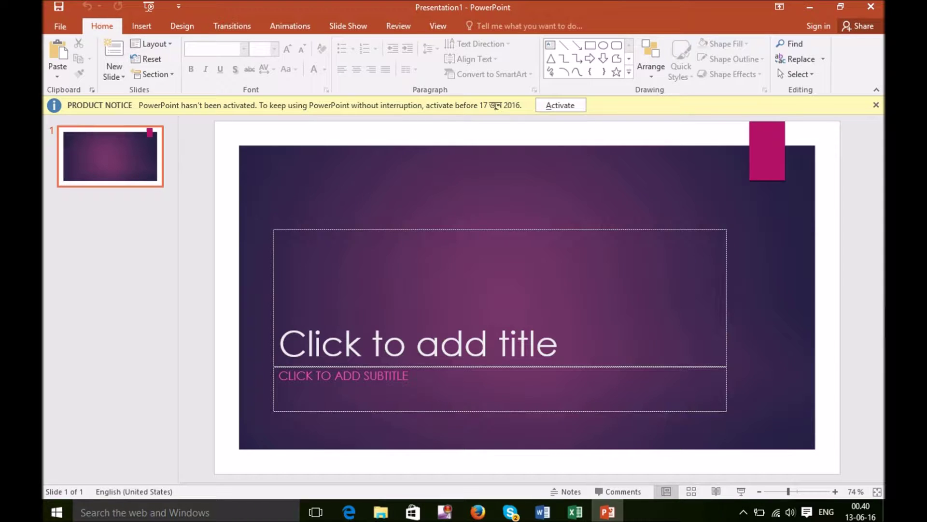
- Close the Product Notice, title the slide with the presenter's name, and subtitle it 'THIS IS TEST SLIDE'
{"action": "left_click", "coordinate": [876, 105]}
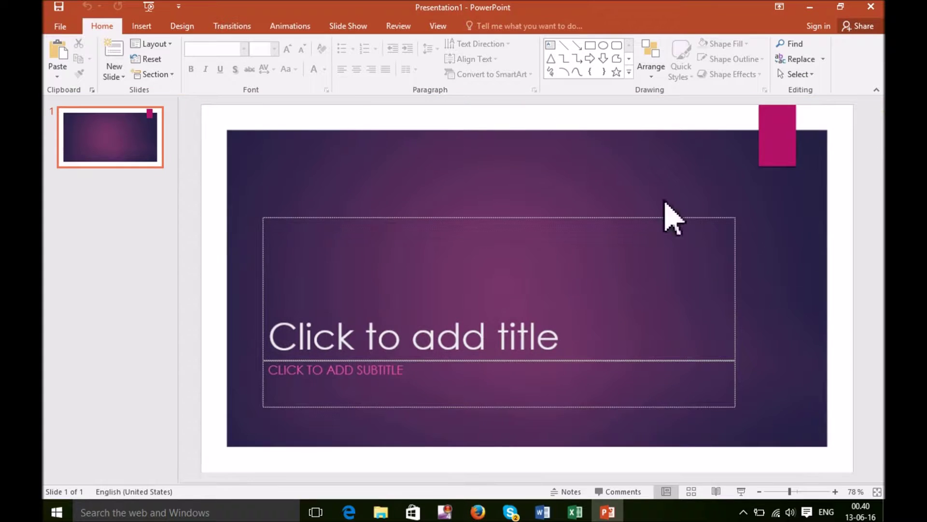
{"action": "left_click", "coordinate": [561, 346]}
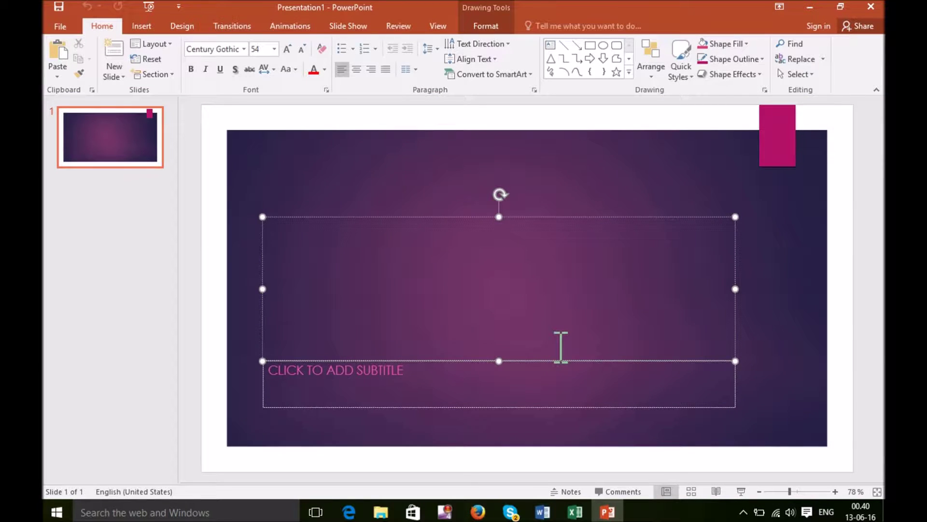
{"action": "type", "text": "MY name is shakil"}
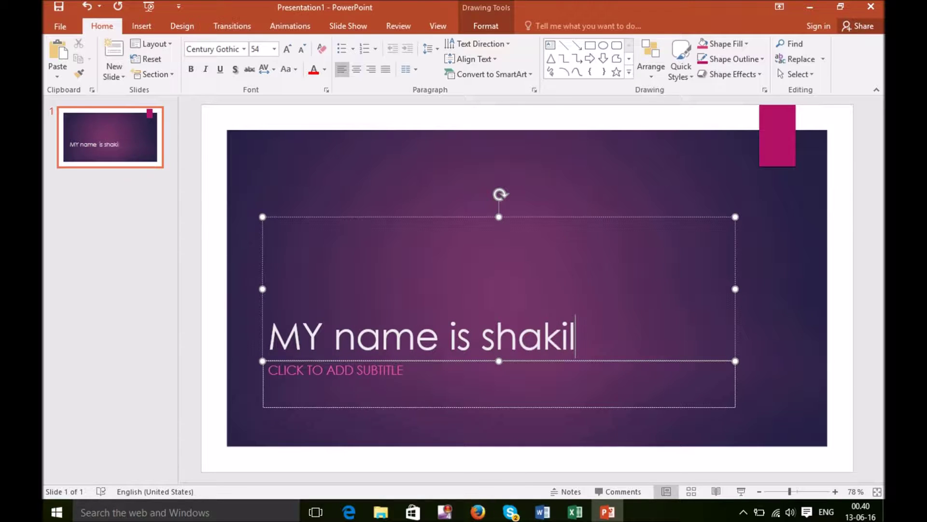
{"action": "left_click", "coordinate": [570, 395]}
{"action": "type", "text": "THIS IS "}
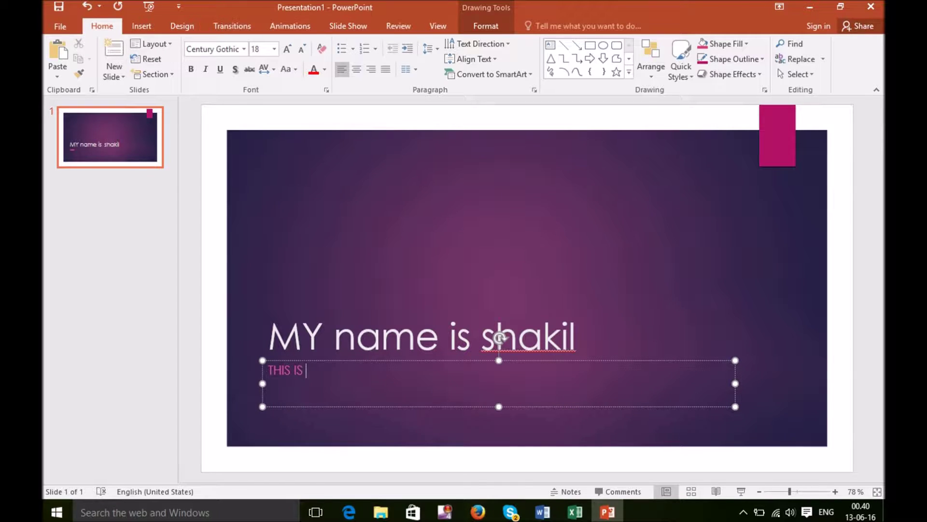
{"action": "type", "text": "TEST SLIDE"}
- Color the title text Yellow
{"action": "left_click", "coordinate": [592, 345]}
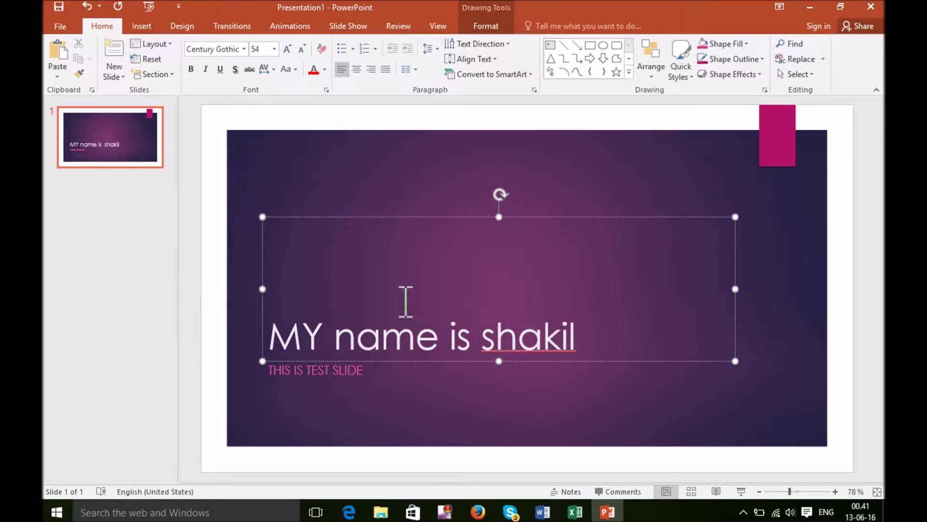
{"action": "left_click_drag", "start_coordinate": [580, 348], "coordinate": [290, 296]}
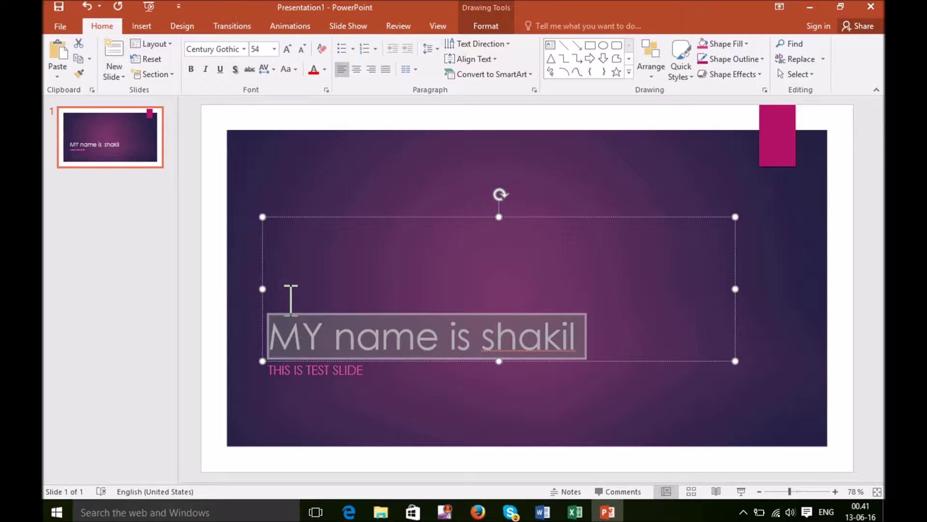
{"action": "left_click", "coordinate": [324, 70]}
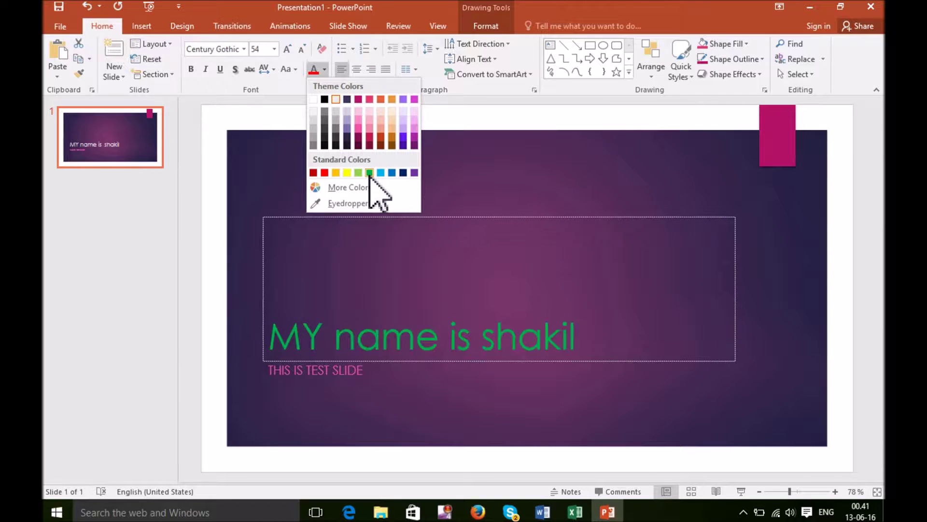
{"action": "left_click", "coordinate": [348, 173]}
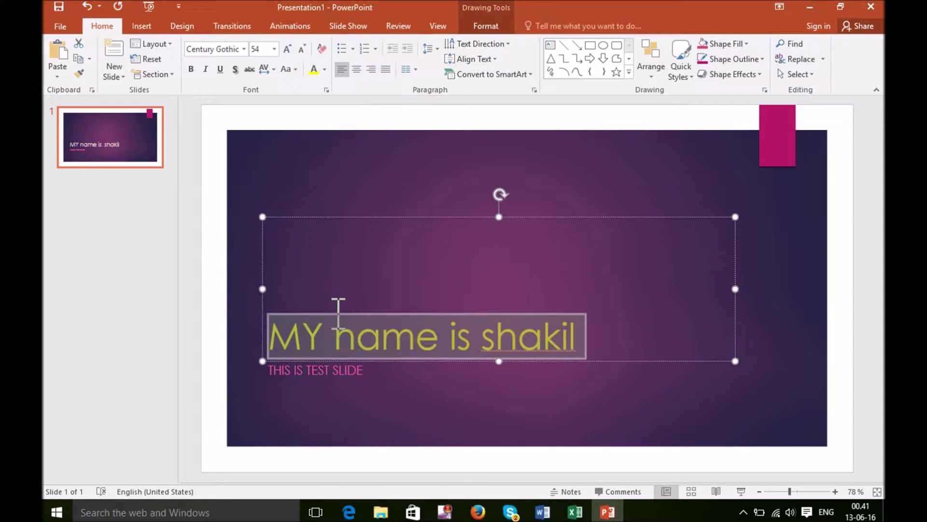
- Color the subtitle text Background 2, Darker 10% light grey
{"action": "left_click", "coordinate": [285, 372]}
{"action": "left_click_drag", "start_coordinate": [274, 372], "coordinate": [365, 373]}
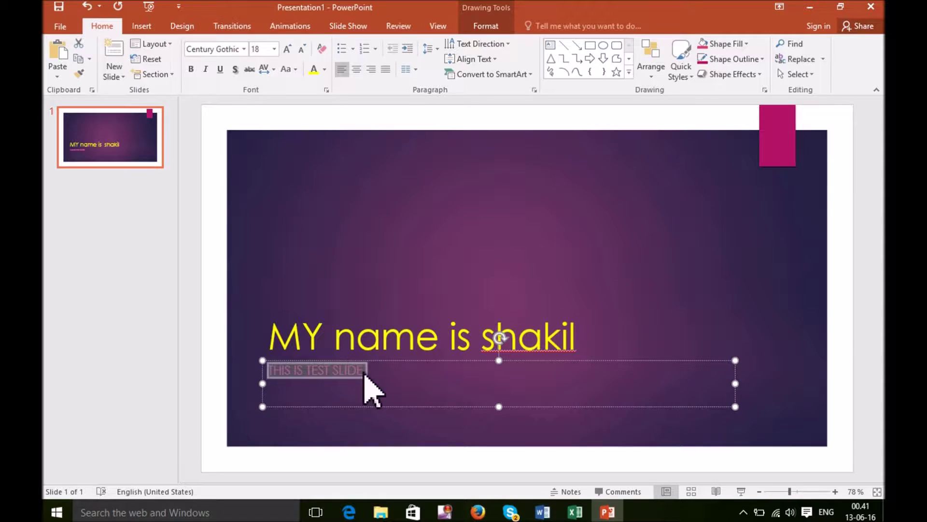
{"action": "left_click", "coordinate": [324, 70]}
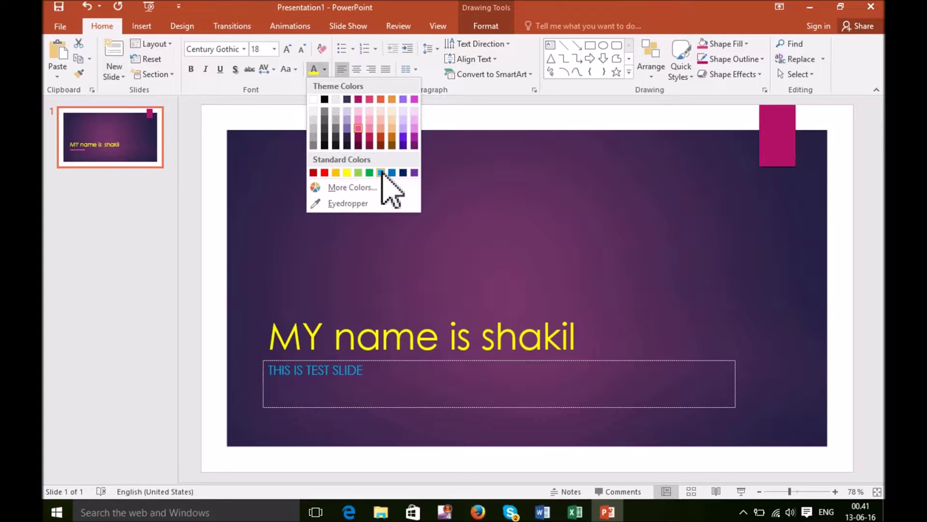
{"action": "left_click", "coordinate": [337, 116]}
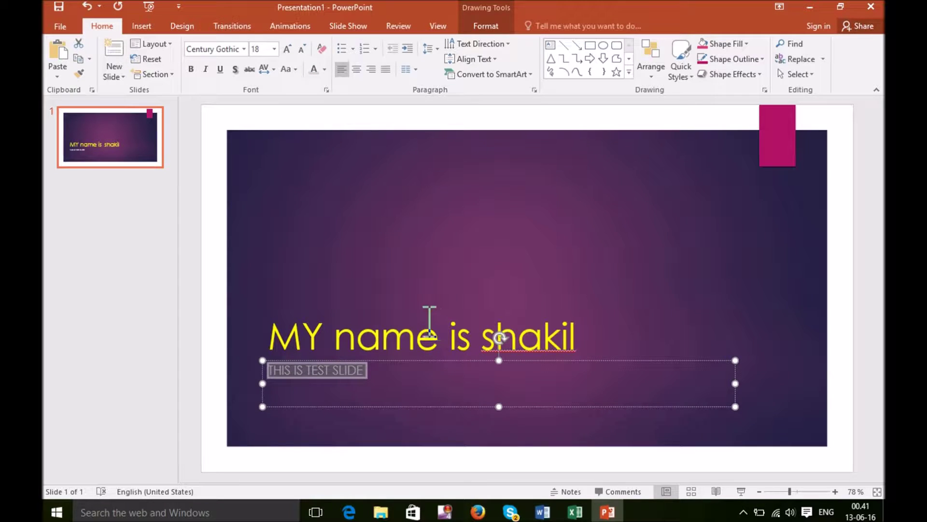
{"action": "left_click", "coordinate": [412, 336]}
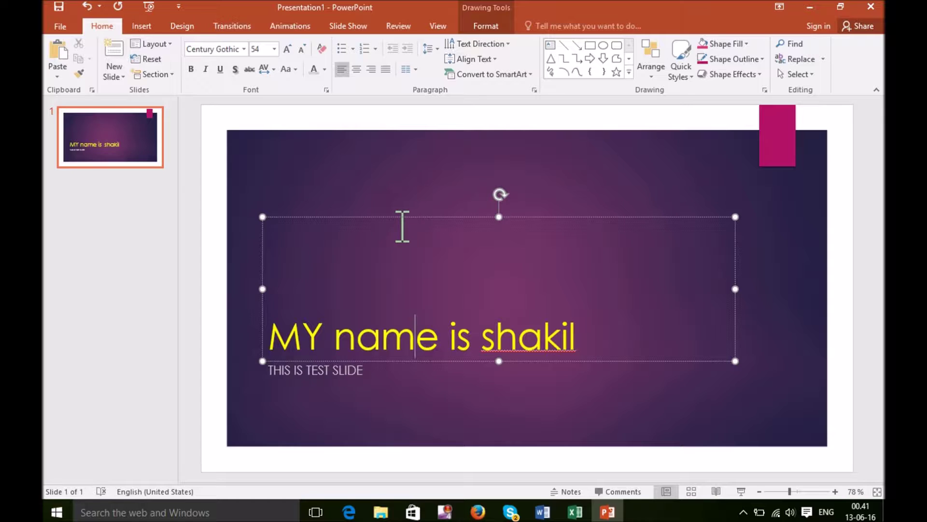
- Open the New Slide layout gallery on the Home tab
{"action": "left_click", "coordinate": [538, 392]}
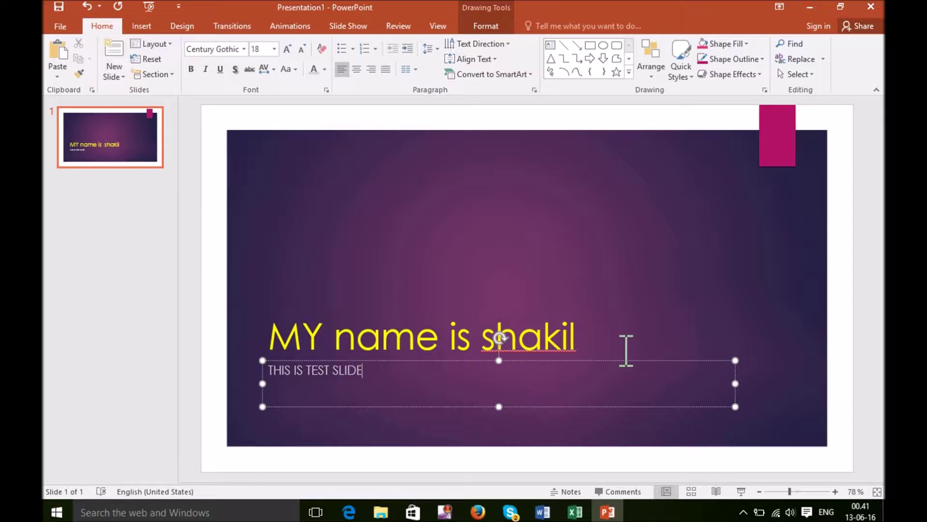
{"action": "left_click", "coordinate": [634, 336]}
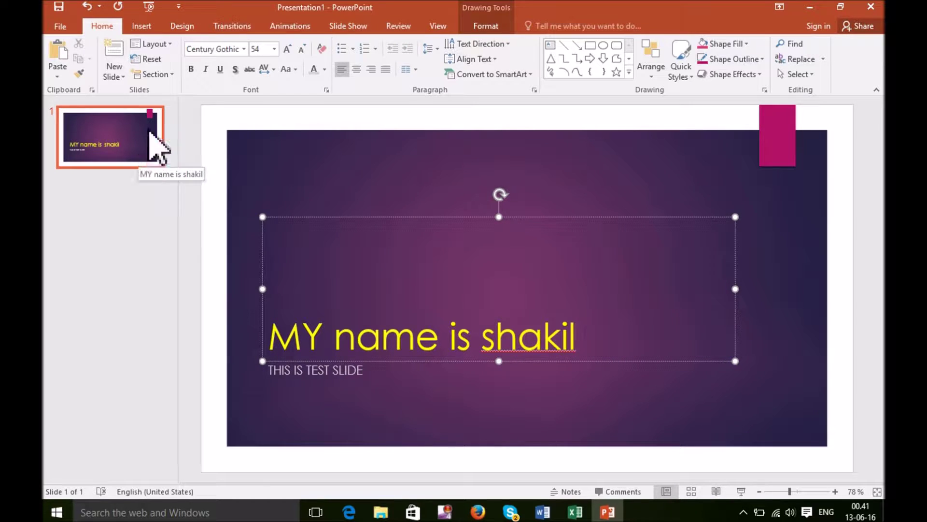
{"action": "left_click", "coordinate": [124, 78]}
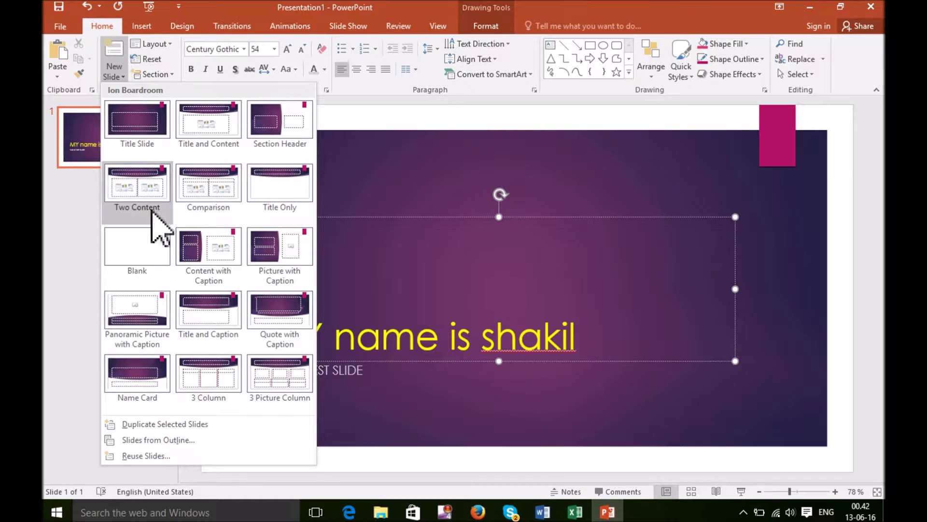
- Add a Two Content slide titled 'Title 1'
{"action": "left_click", "coordinate": [141, 192]}
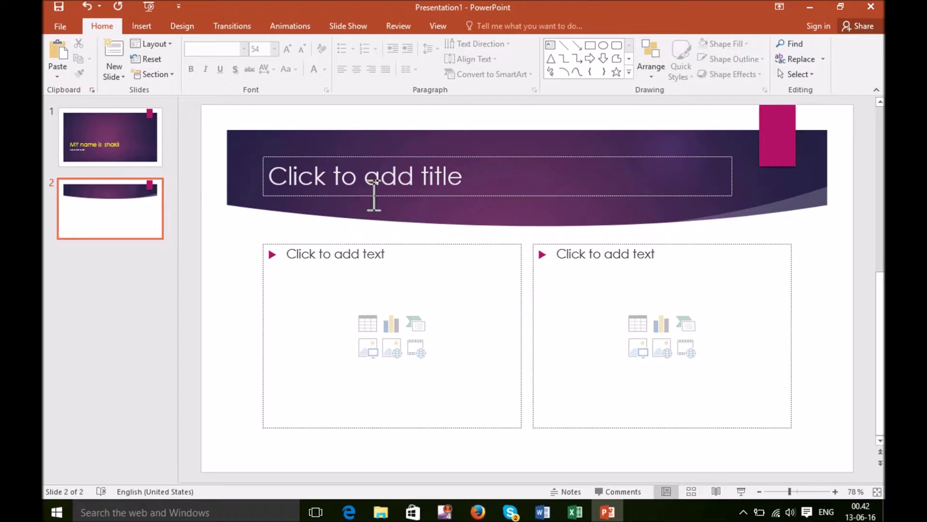
{"action": "left_click", "coordinate": [280, 174]}
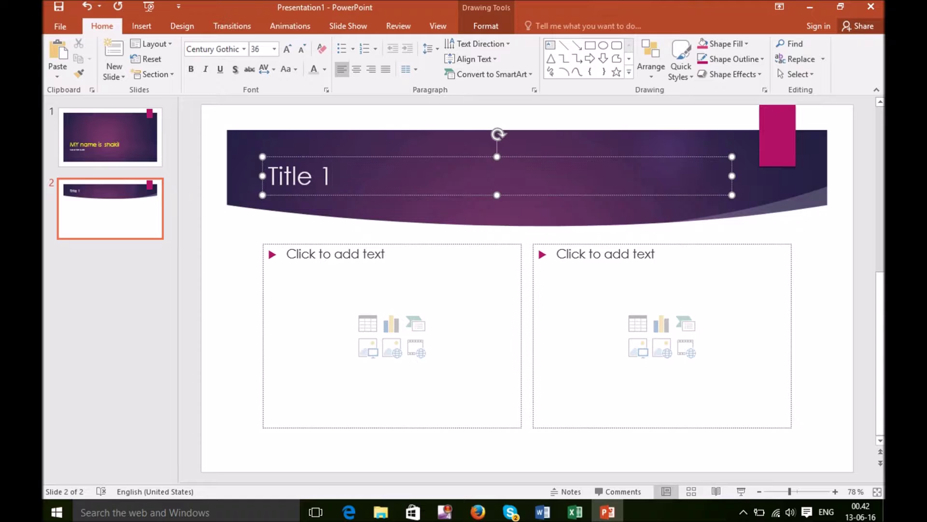
{"action": "left_click", "coordinate": [370, 349]}
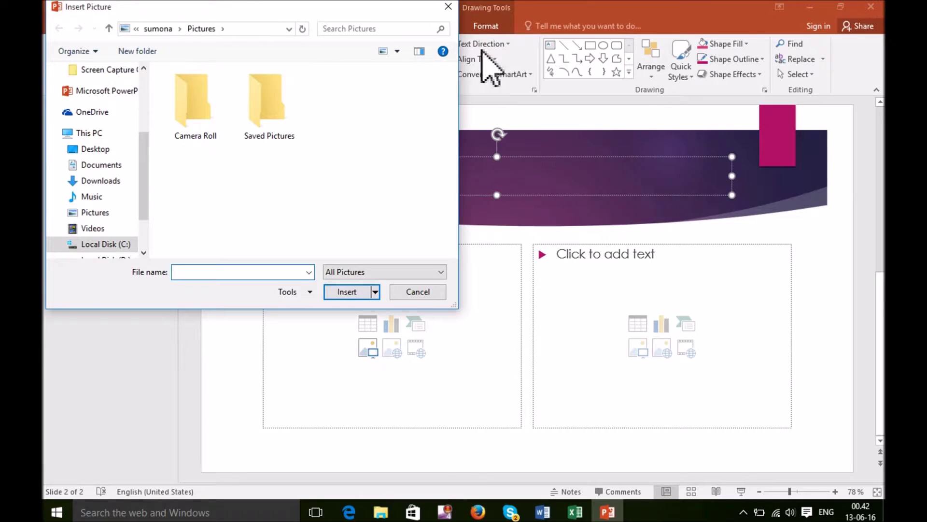
- Insert the contact form image from Desktop > New folder into the left content area
{"action": "left_click", "coordinate": [448, 6]}
{"action": "left_click", "coordinate": [374, 349]}
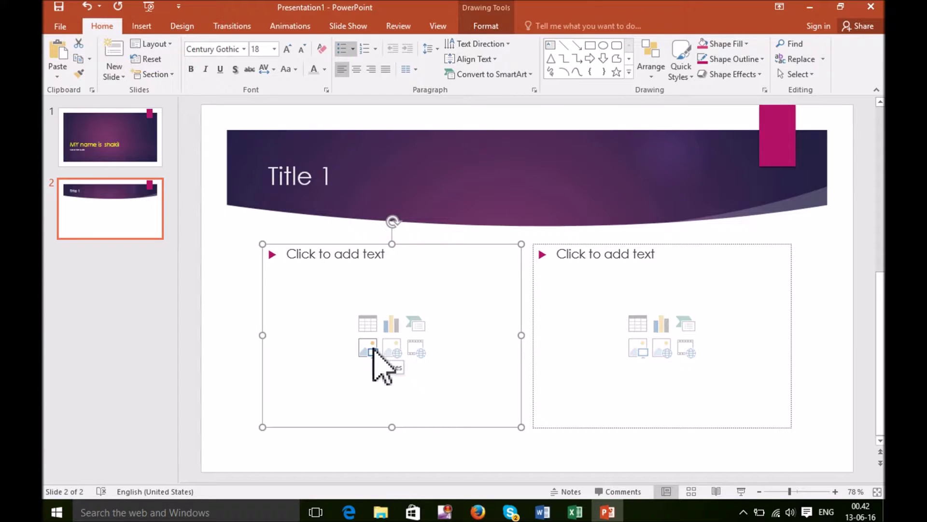
{"action": "left_click", "coordinate": [141, 27]}
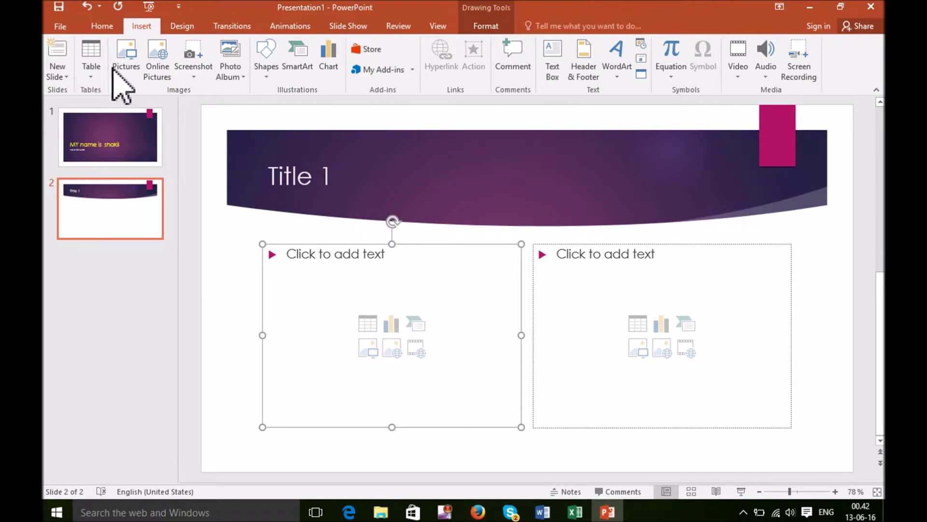
{"action": "left_click", "coordinate": [368, 349]}
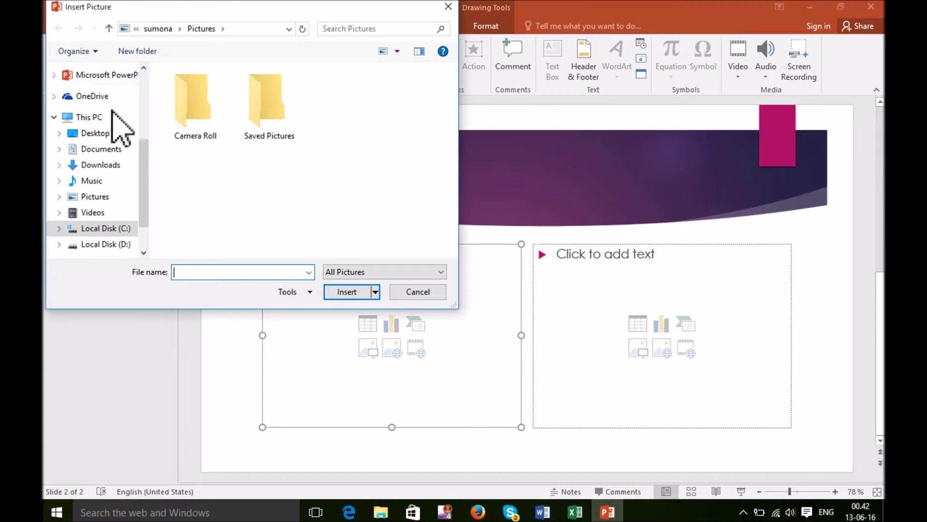
{"action": "left_click", "coordinate": [104, 133]}
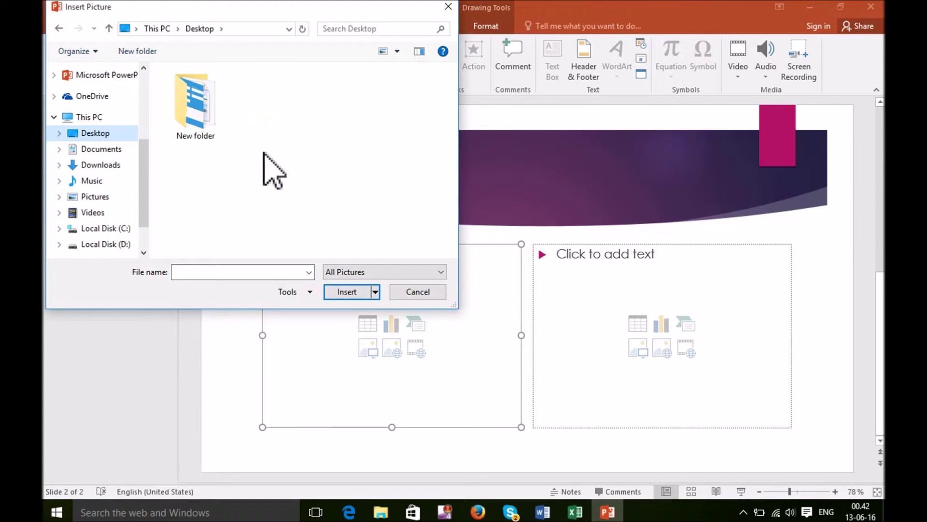
{"action": "double_click", "coordinate": [202, 121]}
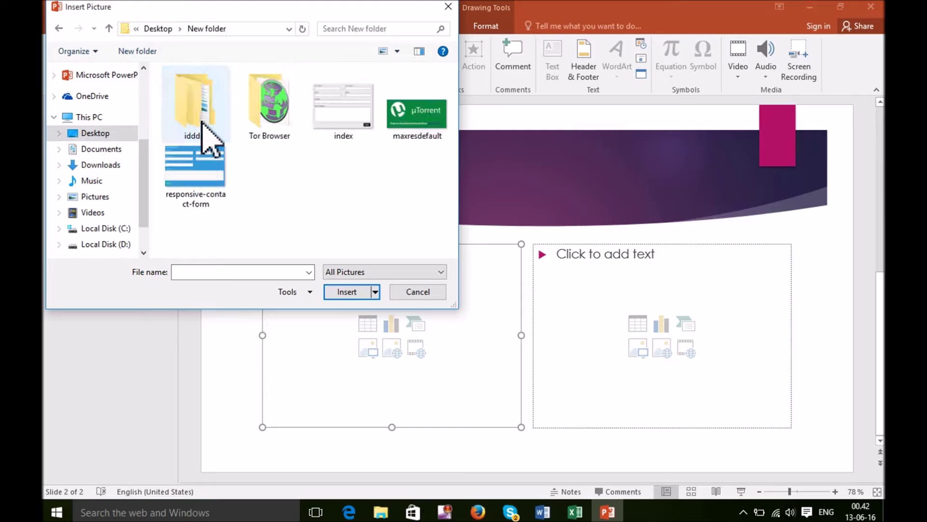
{"action": "double_click", "coordinate": [190, 176]}
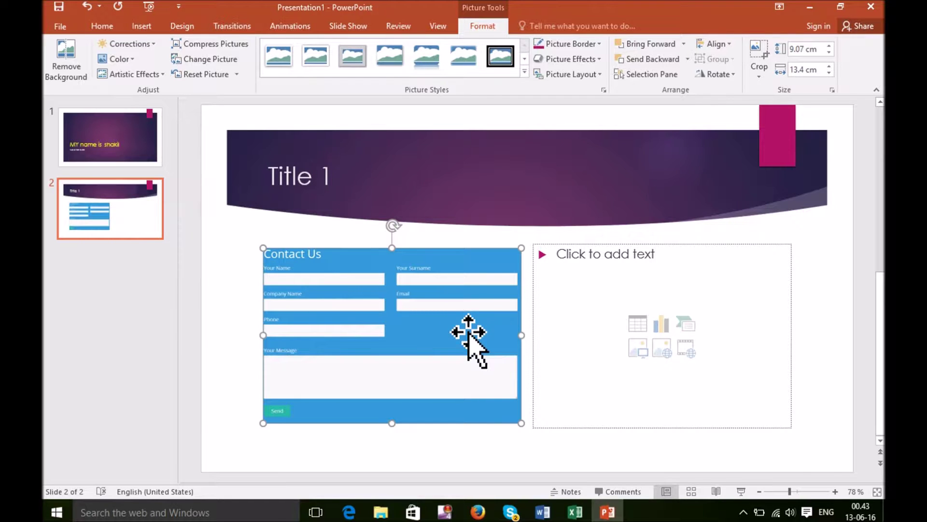
- Insert a 5-column, 2-row table in the right content area and type placeholder header text
{"action": "left_click", "coordinate": [606, 337]}
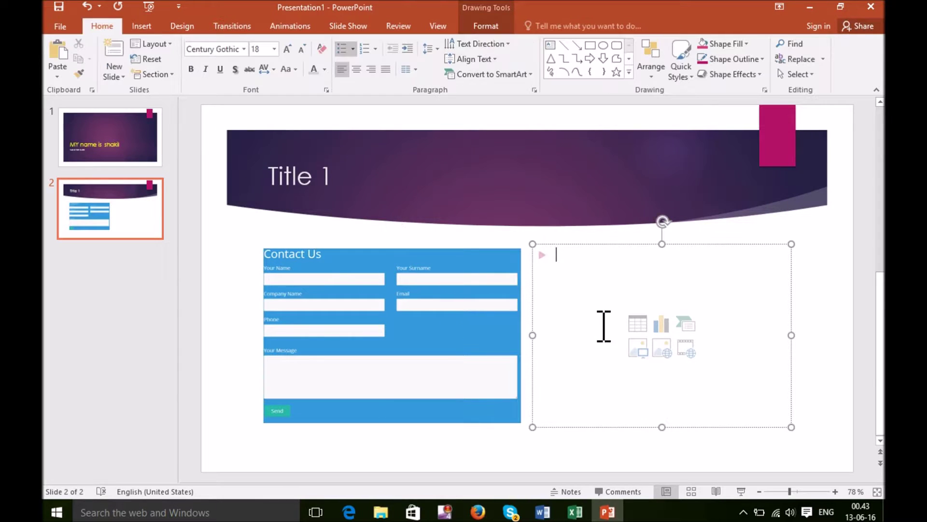
{"action": "left_click", "coordinate": [637, 324]}
{"action": "left_click", "coordinate": [452, 271]}
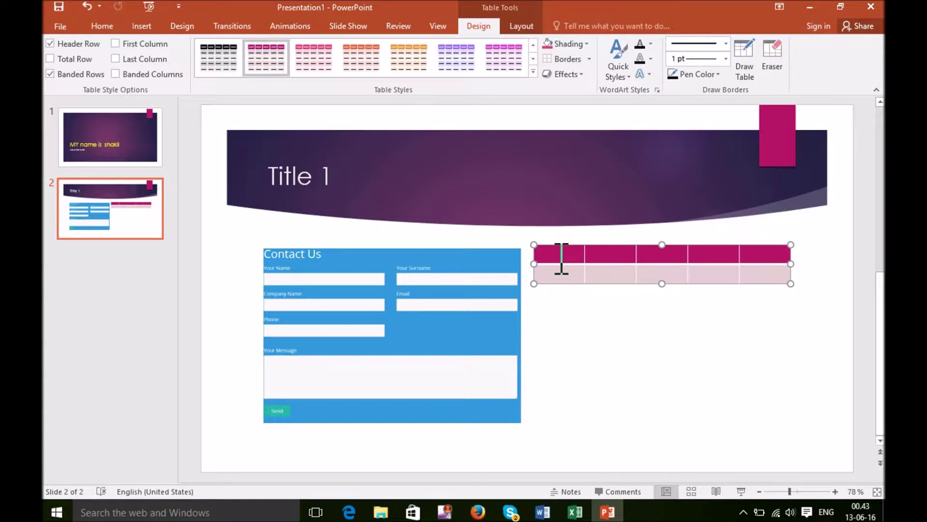
{"action": "type", "text": "asdasd"}
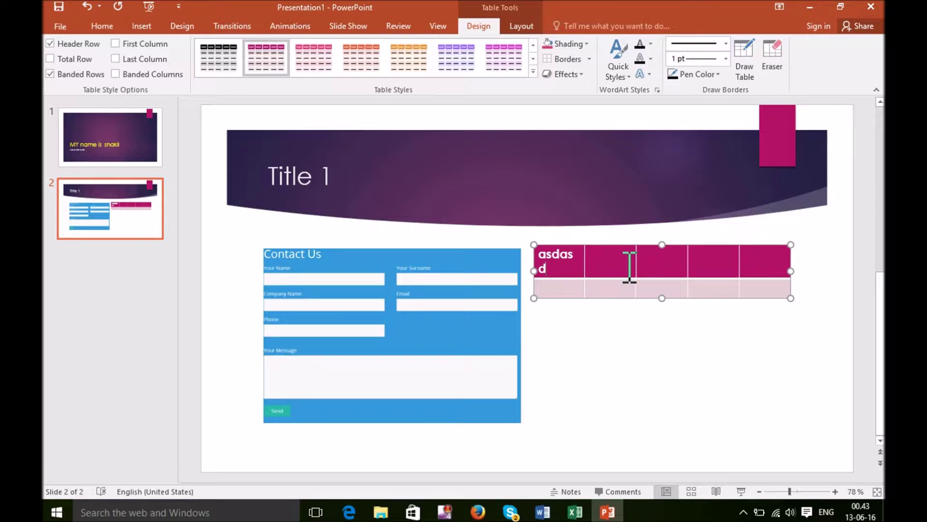
{"action": "key", "text": "BackSpace"}
{"action": "left_click", "coordinate": [606, 263]}
{"action": "type", "text": "sf"}
{"action": "type", "text": "sfd"}
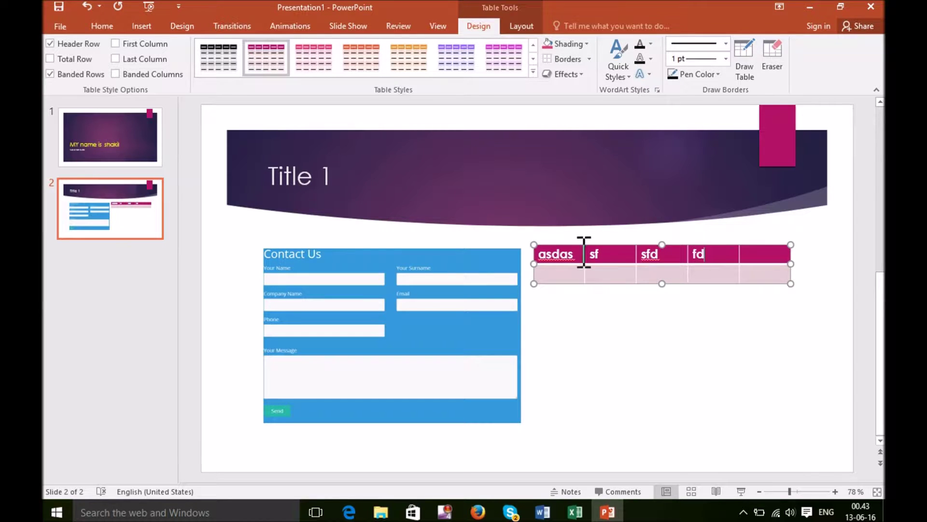
- Copy 'Title 1' and paste it into every header cell of the table
{"action": "left_click", "coordinate": [274, 178]}
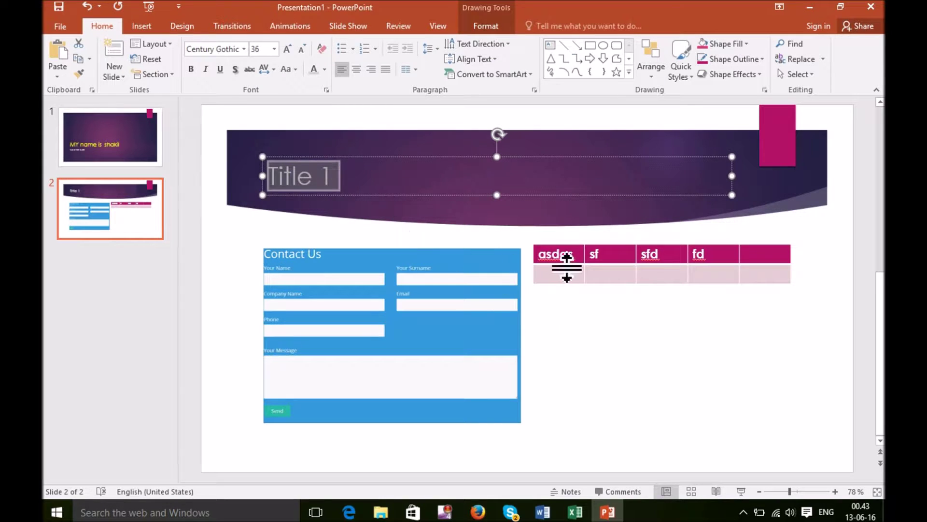
{"action": "double_click", "coordinate": [559, 254]}
{"action": "type", "text": "Title 1"}
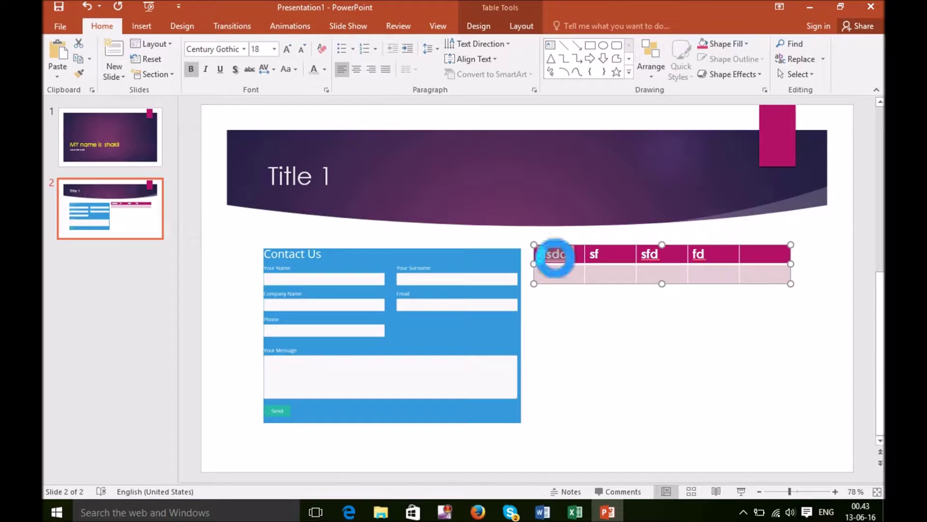
{"action": "double_click", "coordinate": [598, 256]}
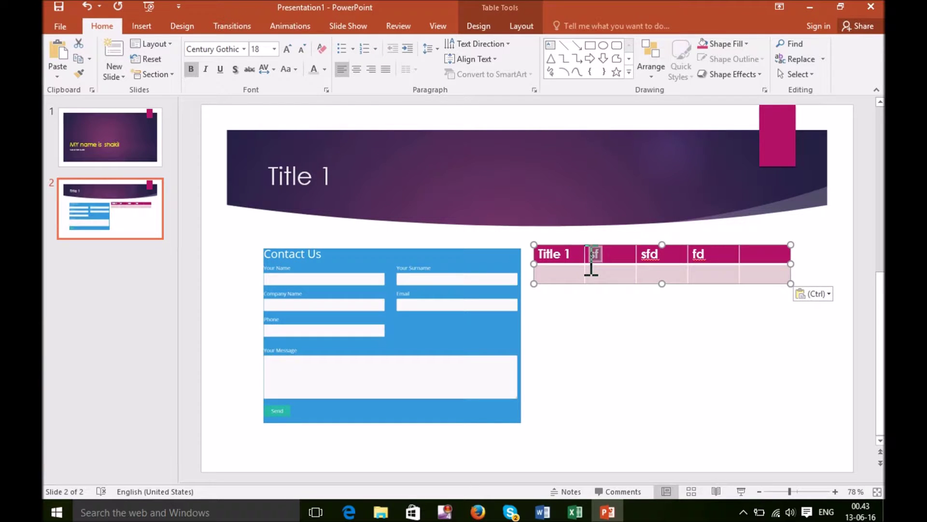
{"action": "type", "text": "Title 1"}
{"action": "double_click", "coordinate": [654, 254]}
{"action": "type", "text": "Title 1"}
{"action": "type", "text": "Title 1"}
{"action": "left_click", "coordinate": [759, 261]}
{"action": "type", "text": "Title 1"}
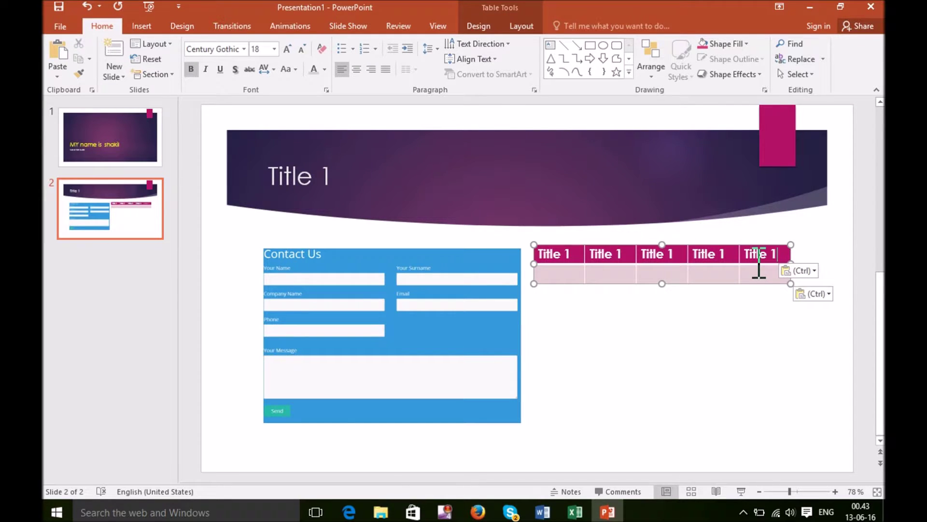
{"action": "left_click", "coordinate": [577, 276]}
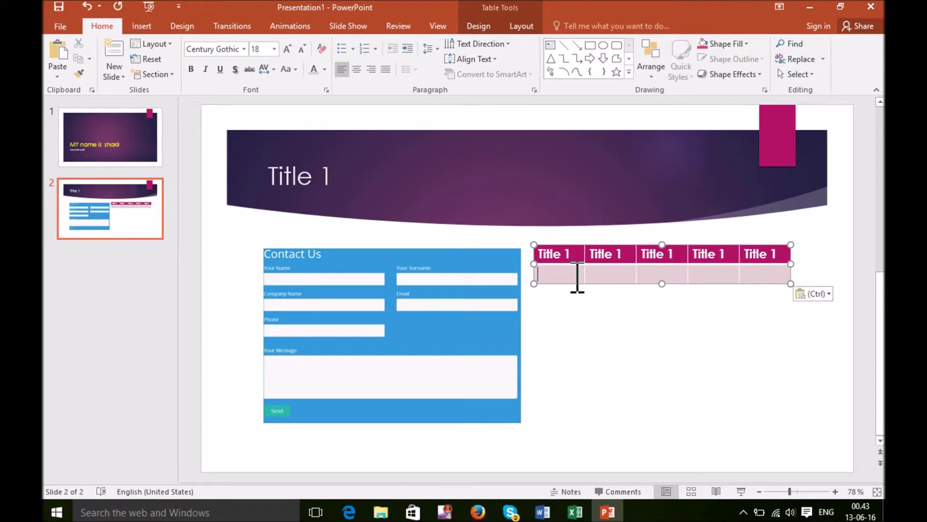
- Enter the word 'text' in the table's first body cell
{"action": "type", "text": "text"}
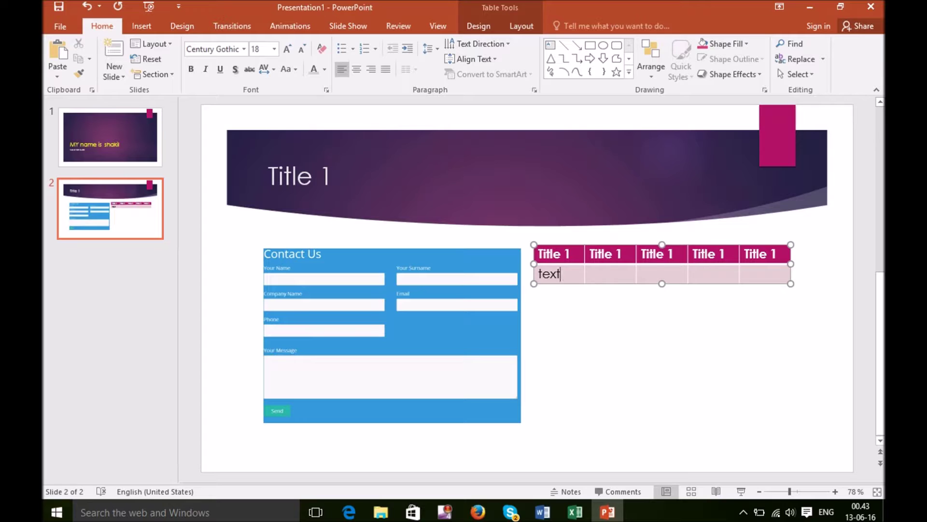
{"action": "key", "text": "ctrl+a"}
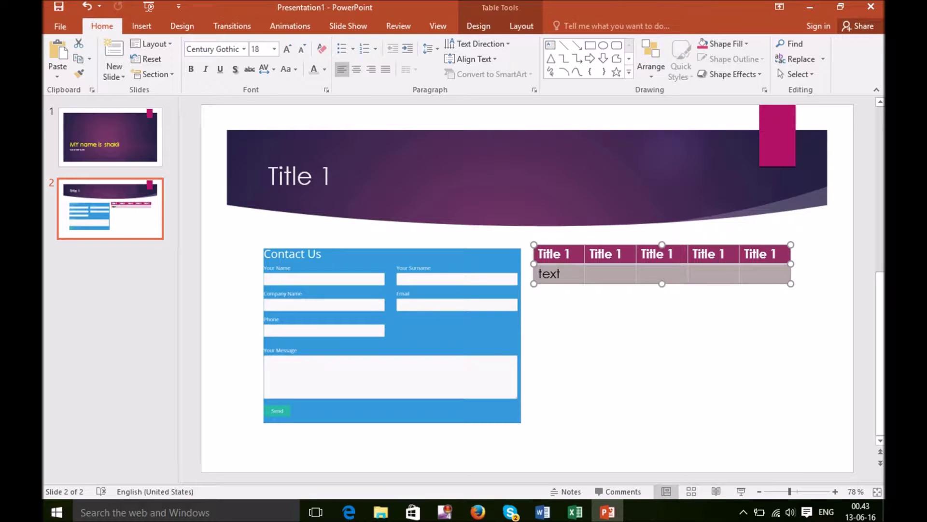
{"action": "key", "text": "ctrl+v"}
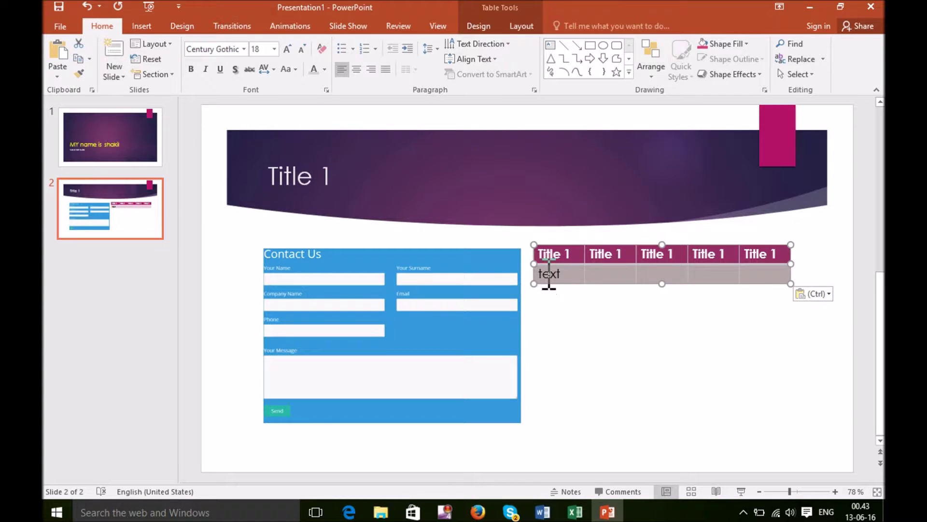
{"action": "double_click", "coordinate": [549, 274]}
{"action": "key", "text": "ctrl+c"}
- Paste 'text' into the remaining four body cells of the table
{"action": "left_click", "coordinate": [601, 275]}
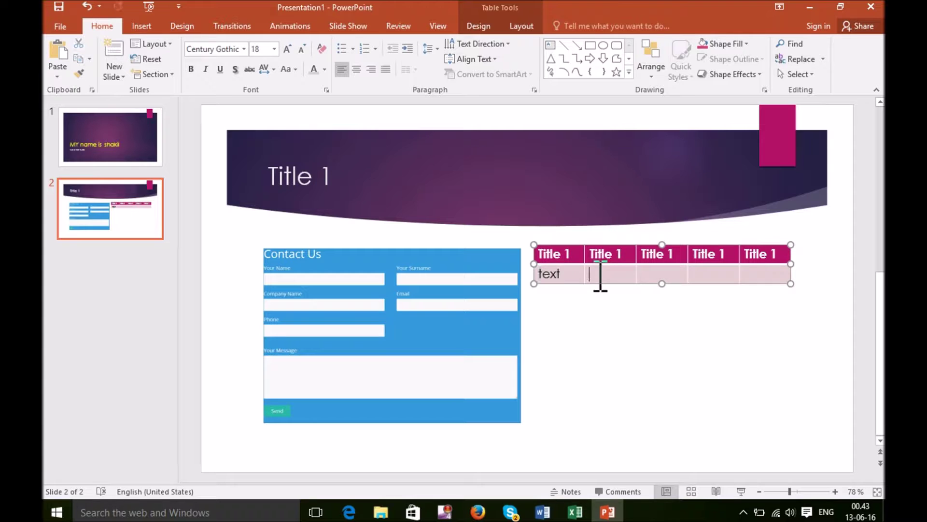
{"action": "key", "text": "ctrl+v"}
{"action": "left_click", "coordinate": [663, 275]}
{"action": "key", "text": "ctrl+v"}
{"action": "left_click", "coordinate": [709, 275]}
{"action": "key", "text": "ctrl+v"}
{"action": "left_click", "coordinate": [754, 275]}
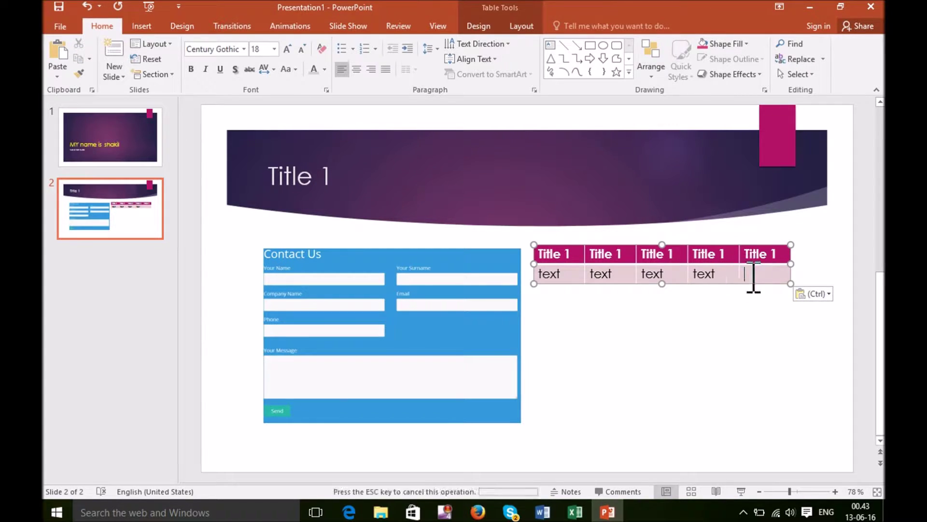
{"action": "key", "text": "ctrl+v"}
{"action": "key", "text": "Return"}
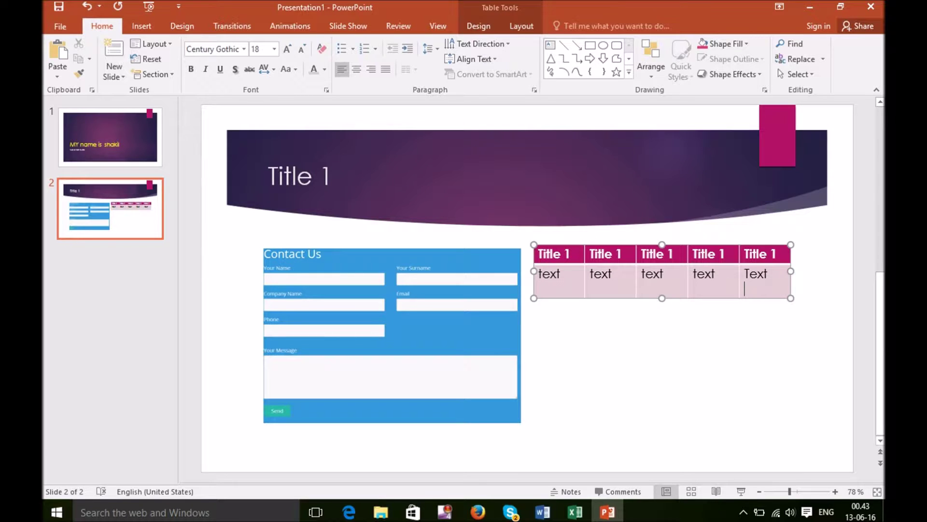
{"action": "key", "text": "BackSpace"}
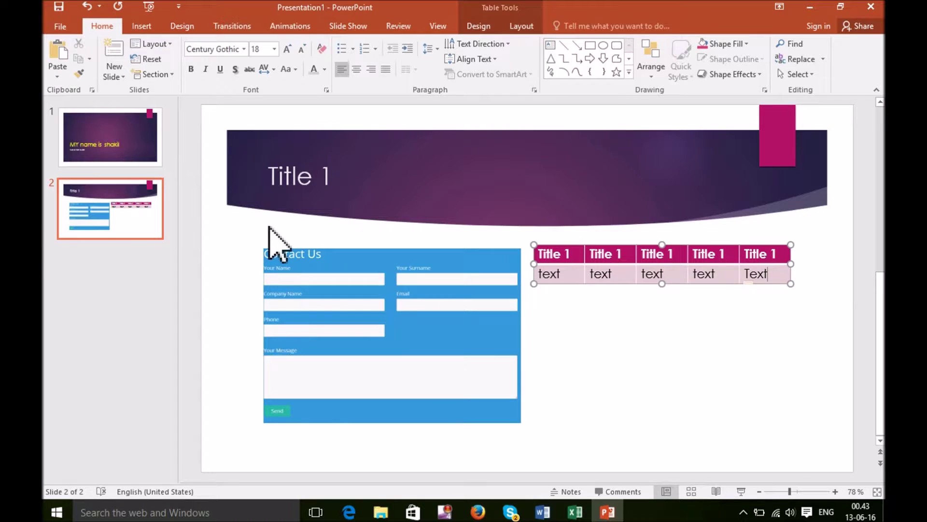
{"action": "left_click", "coordinate": [121, 75]}
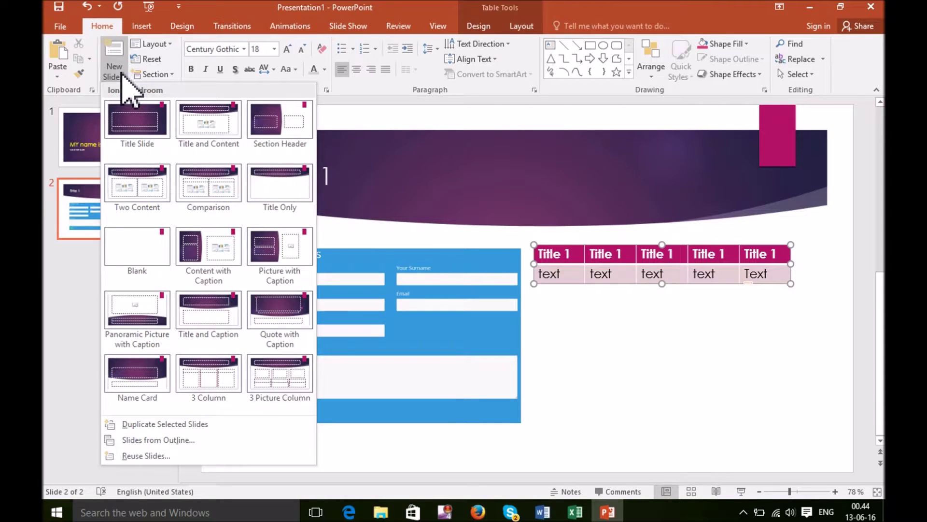